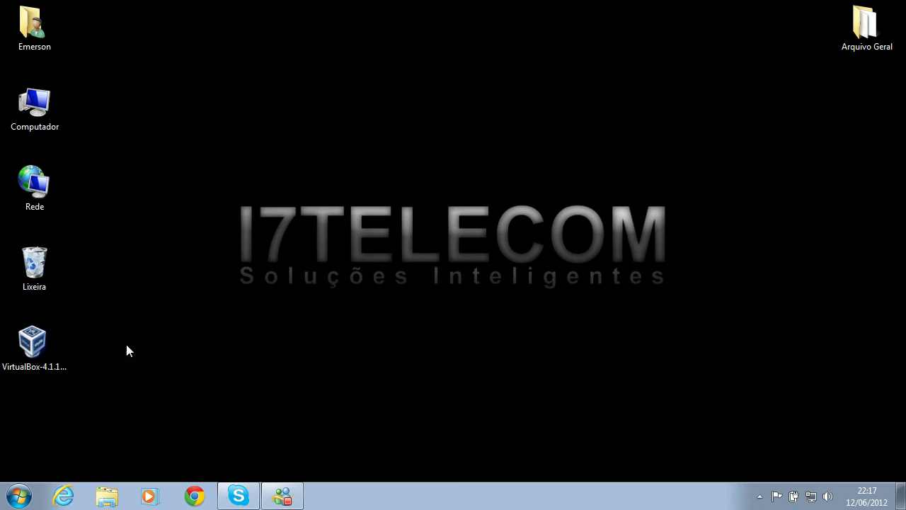
# Launch Oracle VM VirtualBox and reposition its manager window on the desktop.
pyautogui.click(36, 346)
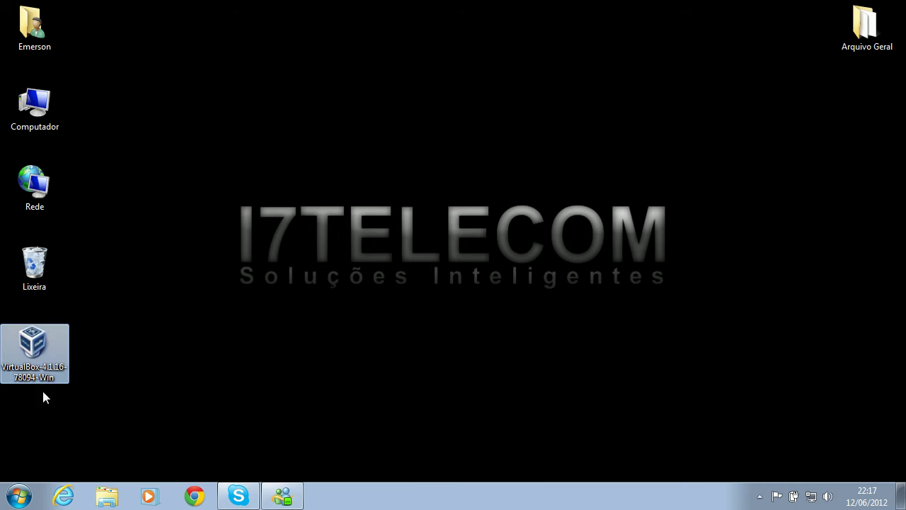
pyautogui.click(236, 320)
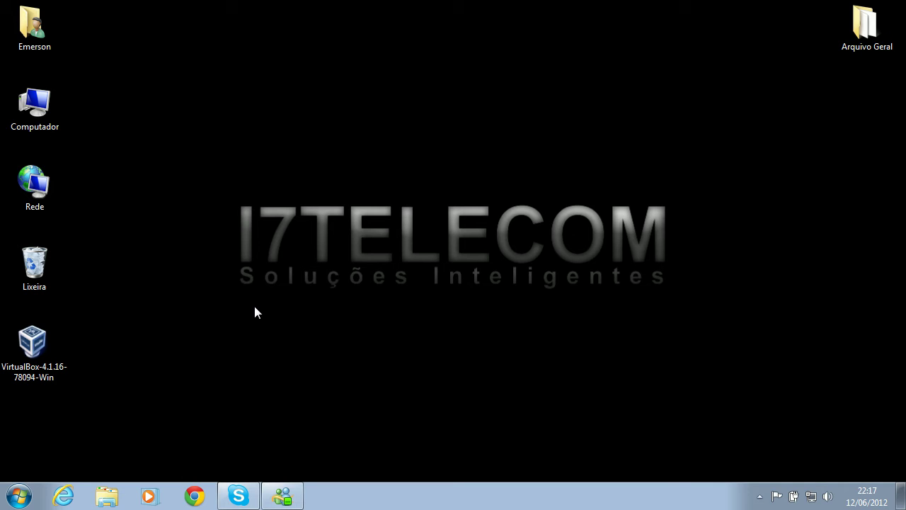
pyautogui.click(16, 492)
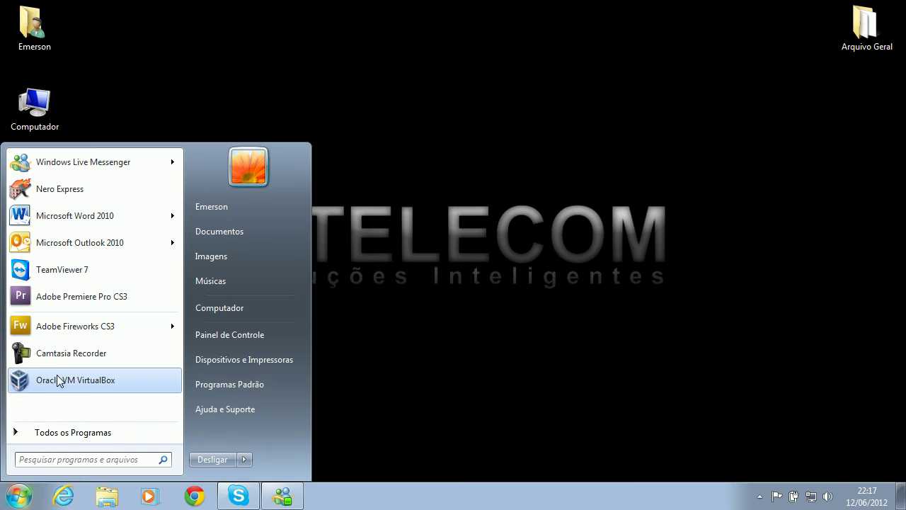
pyautogui.click(19, 495)
pyautogui.click(20, 497)
pyautogui.click(43, 386)
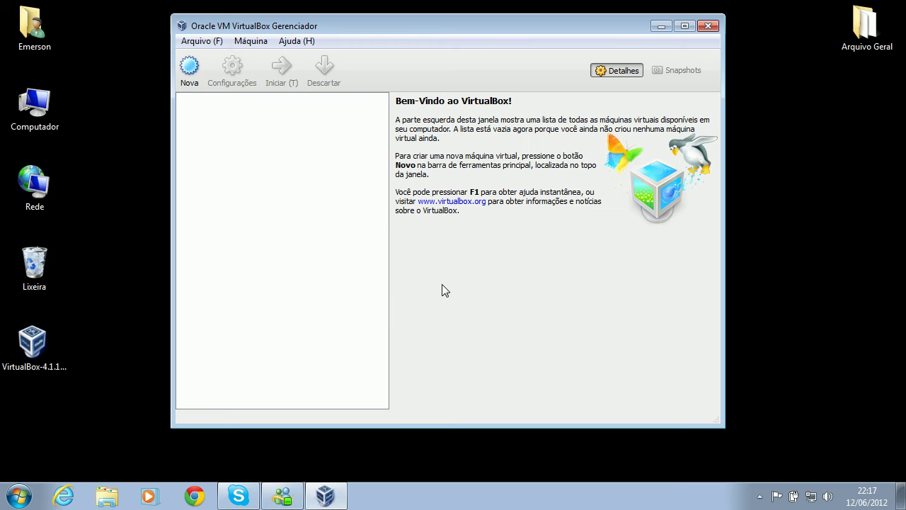
pyautogui.moveTo(475, 27); pyautogui.dragTo(484, 23)
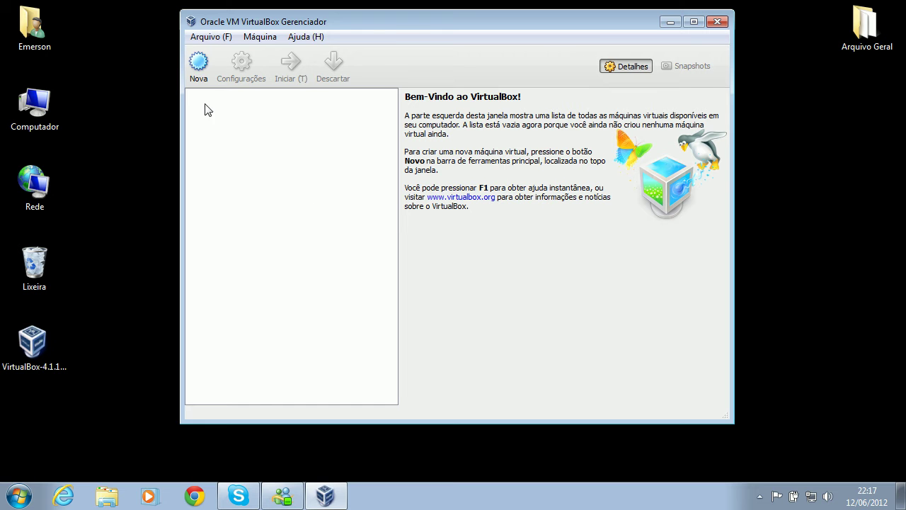
pyautogui.moveTo(400, 26)
pyautogui.mouseDown()
pyautogui.moveTo(404, 47)
pyautogui.moveTo(485, 59)
pyautogui.moveTo(405, 23)
pyautogui.mouseUp()
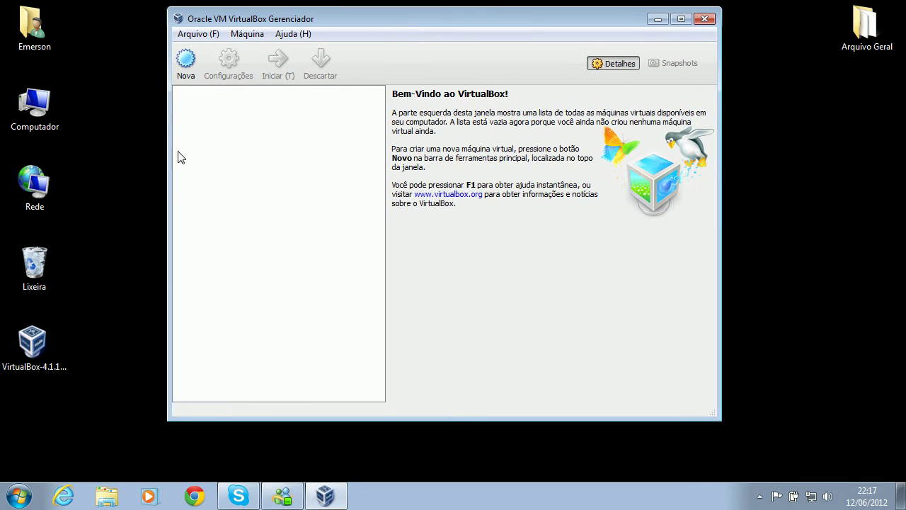
# Start a new virtual machine named win98 with Microsoft Windows as the operating system and Windows 98 as the version.
pyautogui.click(186, 63)
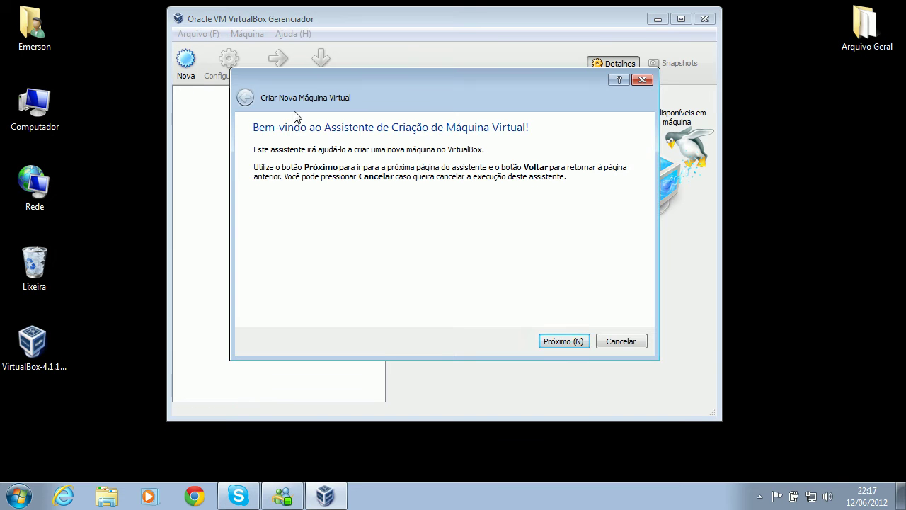
pyautogui.click(562, 341)
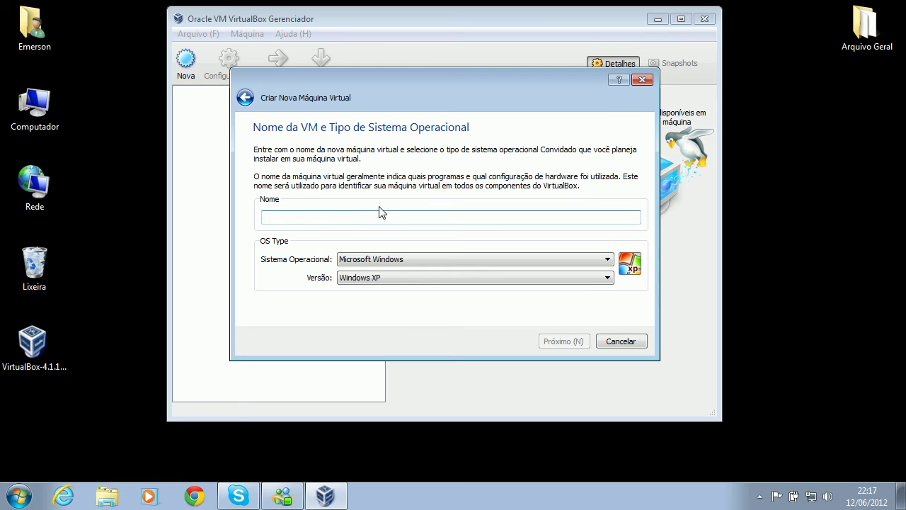
pyautogui.write('win')
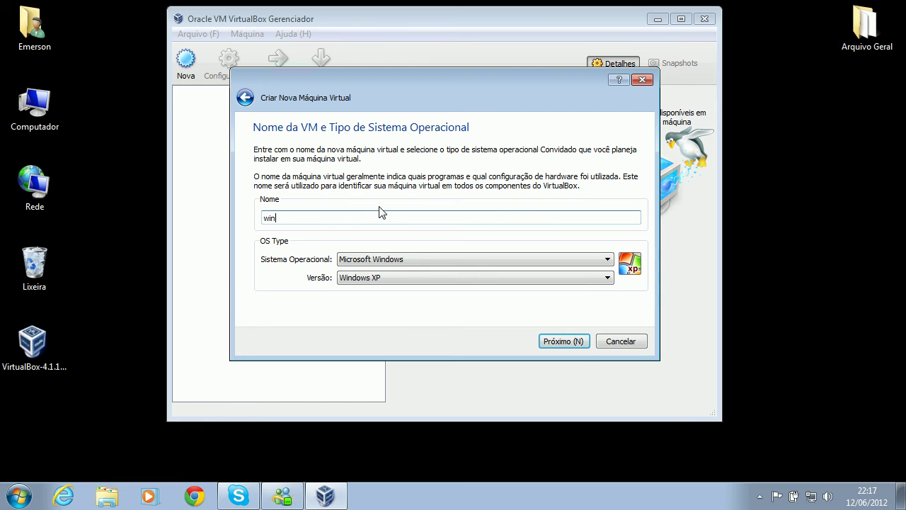
pyautogui.write('98')
pyautogui.moveTo(297, 217); pyautogui.dragTo(214, 224)
pyautogui.click(605, 278)
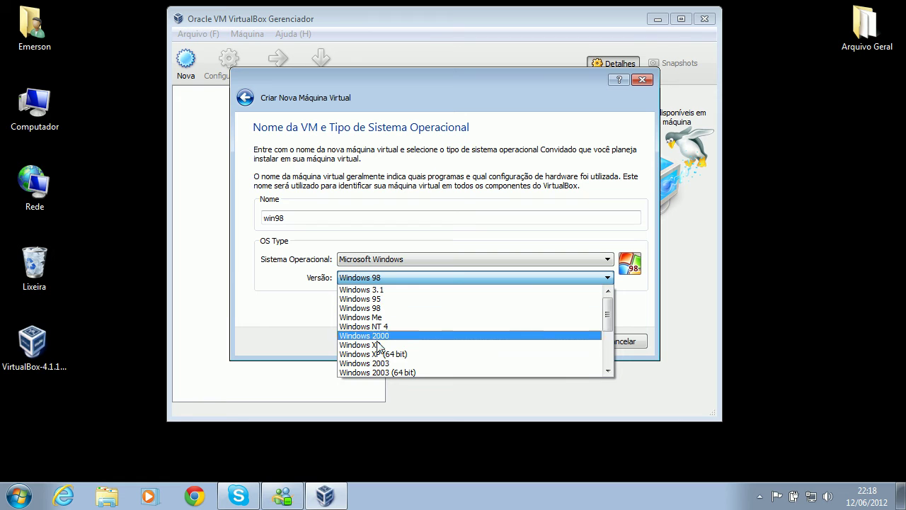
pyautogui.click(390, 309)
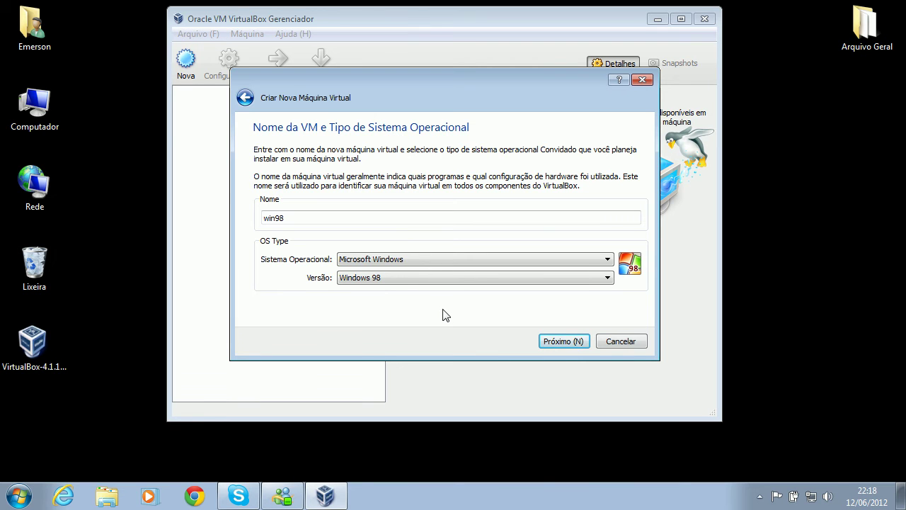
pyautogui.moveTo(477, 89); pyautogui.dragTo(488, 107)
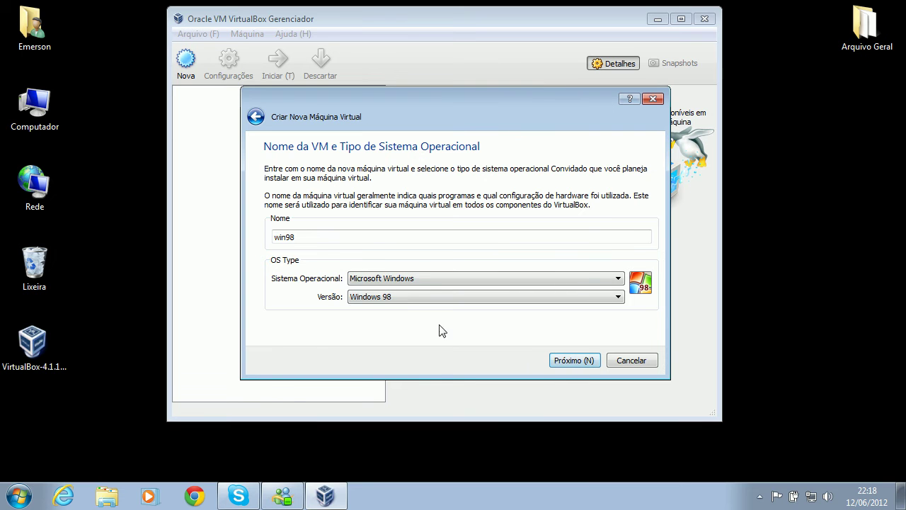
pyautogui.moveTo(475, 124)
pyautogui.mouseDown()
pyautogui.moveTo(465, 129)
pyautogui.moveTo(460, 115)
pyautogui.moveTo(462, 127)
pyautogui.mouseUp()
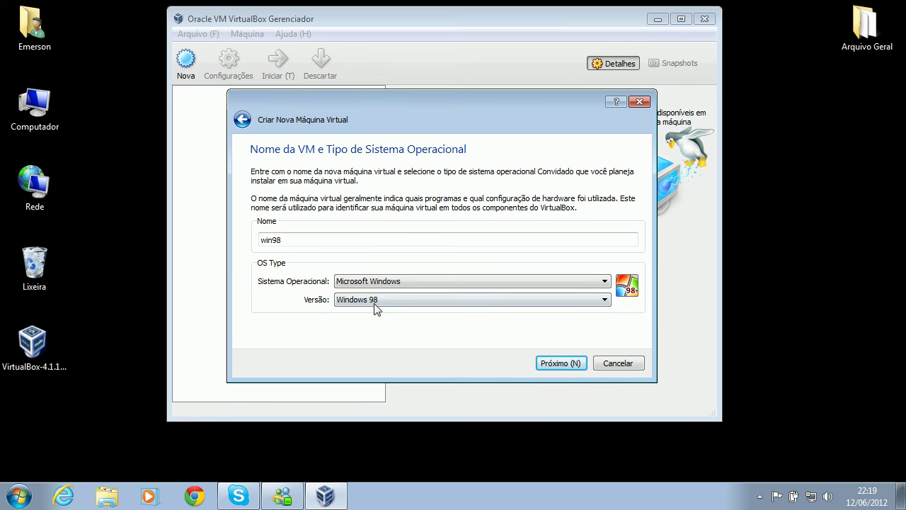
pyautogui.click(557, 364)
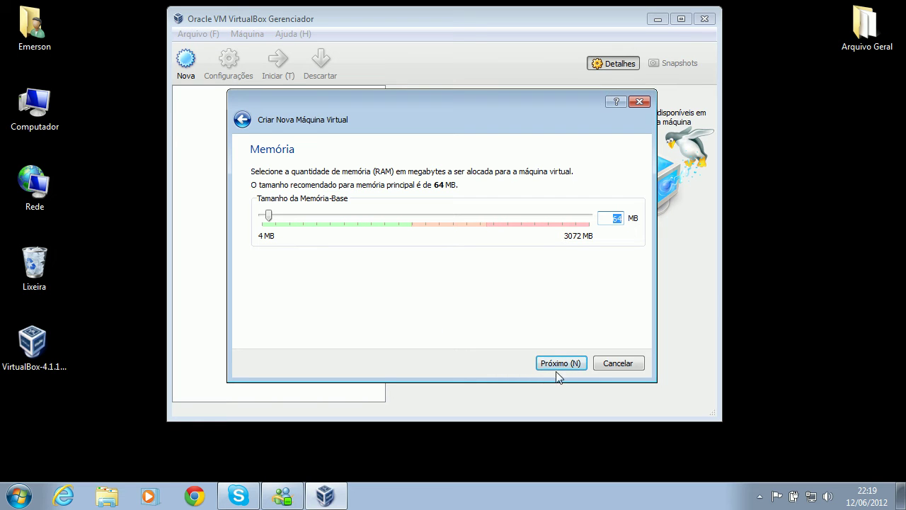
# Allocate 128 MB of base memory to the machine and choose to create a new boot hard disk.
pyautogui.write('128')
pyautogui.click(560, 364)
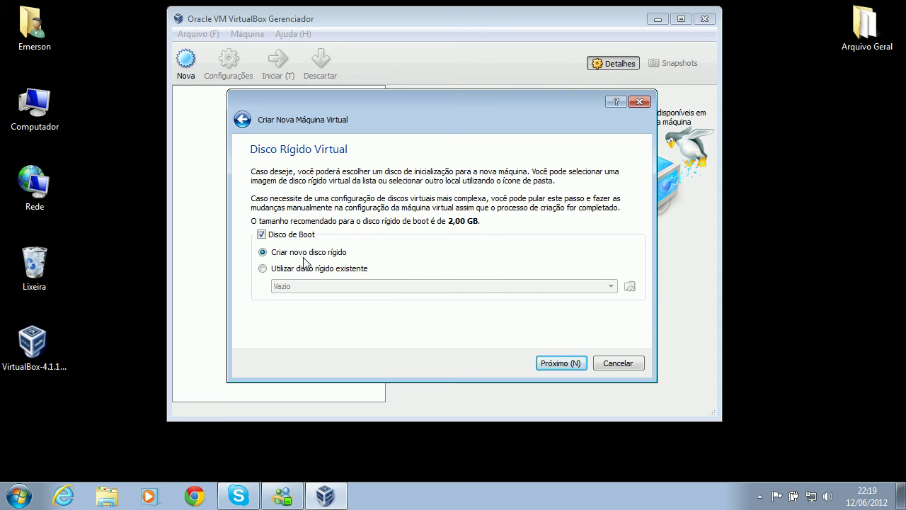
pyautogui.click(557, 363)
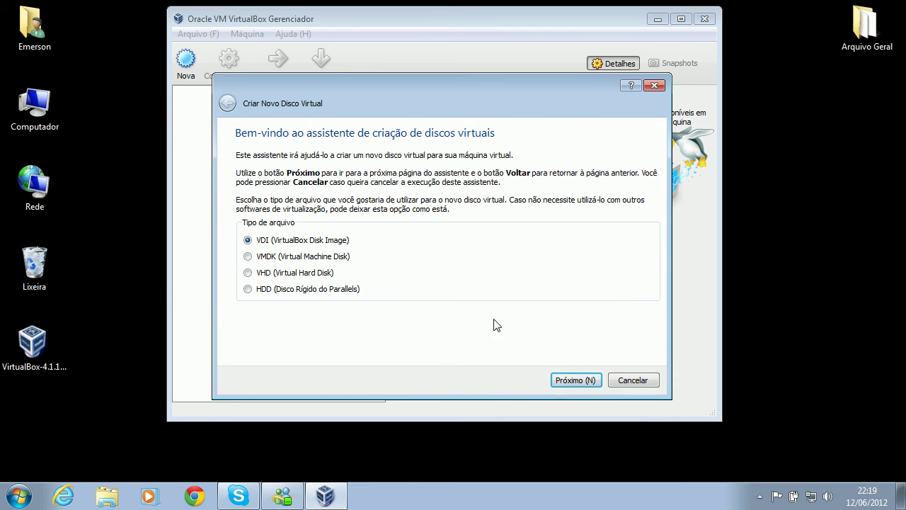
# Create a fixed-size 2,00 GB VDI disk named win98 and finish creating the virtual machine.
pyautogui.click(570, 382)
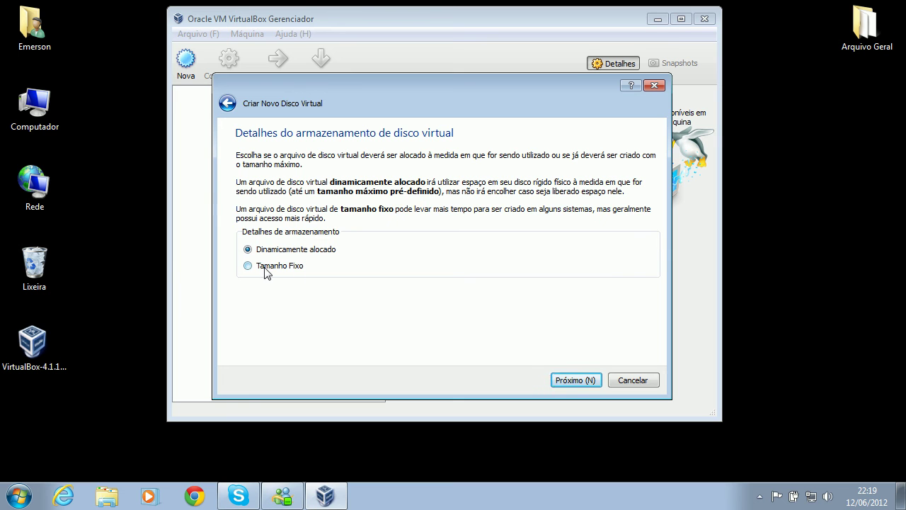
pyautogui.click(577, 381)
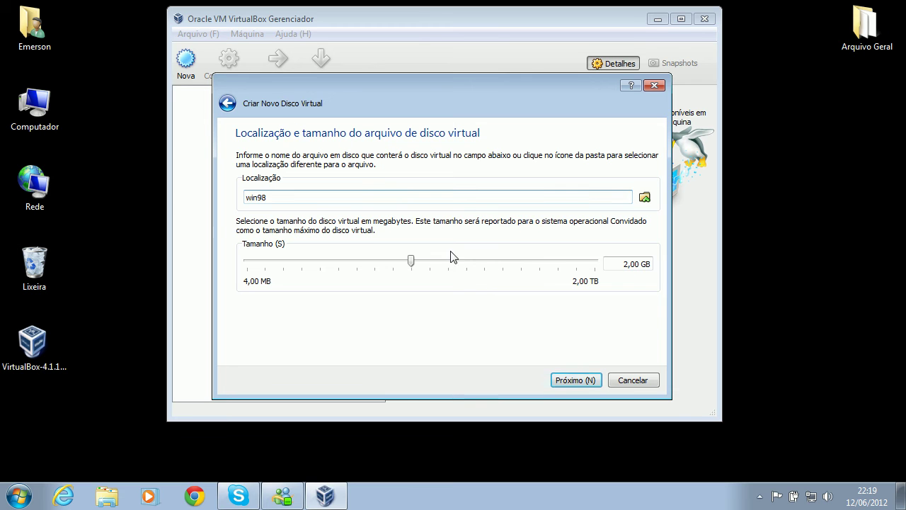
pyautogui.click(574, 380)
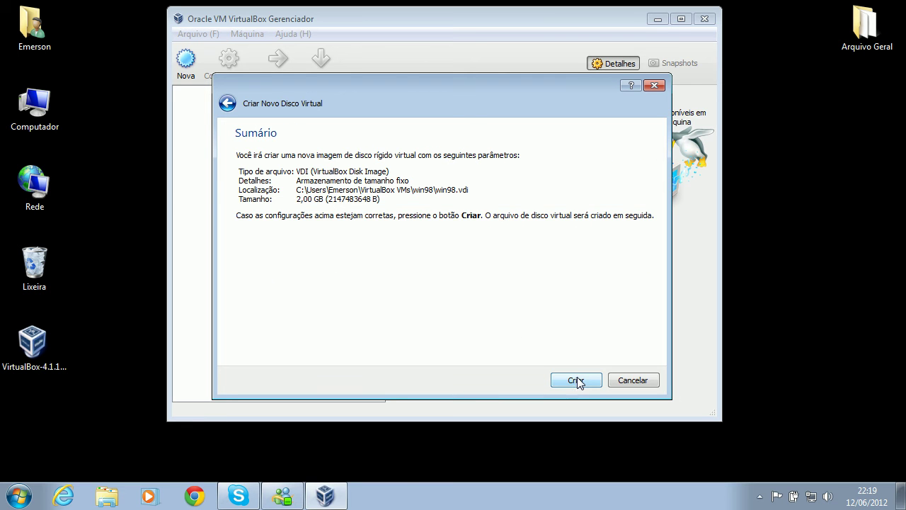
pyautogui.click(577, 381)
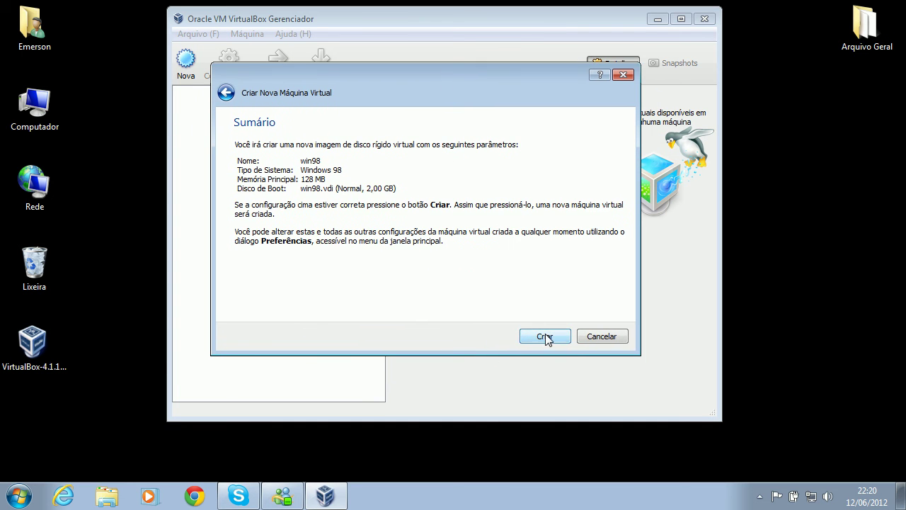
pyautogui.click(545, 336)
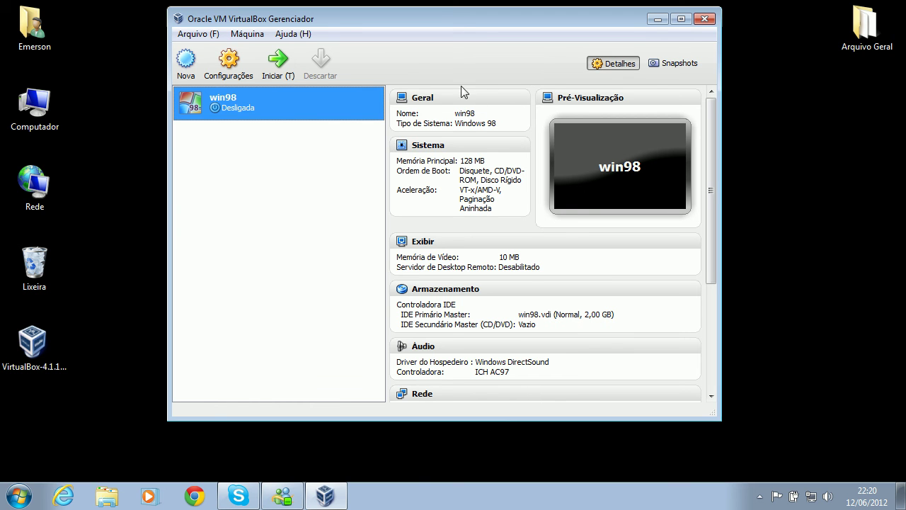
# In the win98 system settings, disable floppy boot and order CD/DVD-ROM first and the hard disk second.
pyautogui.click(225, 77)
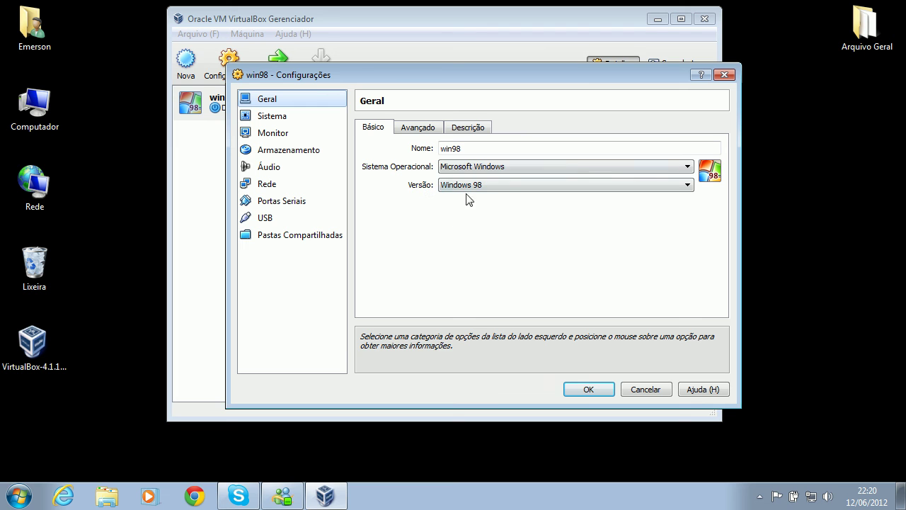
pyautogui.click(276, 118)
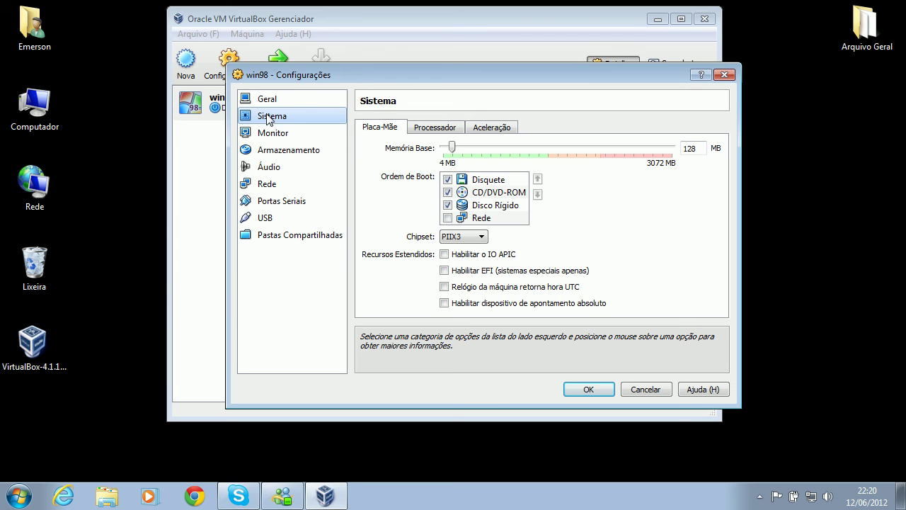
pyautogui.click(447, 179)
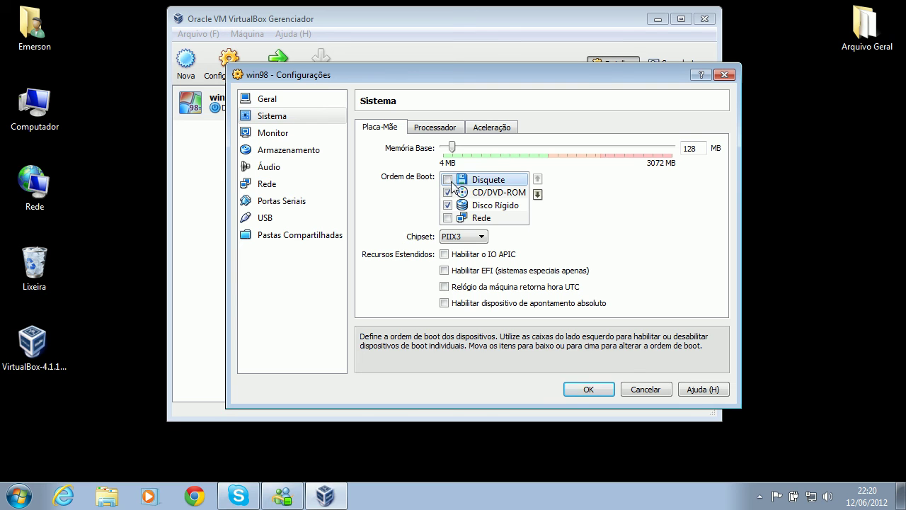
pyautogui.click(497, 193)
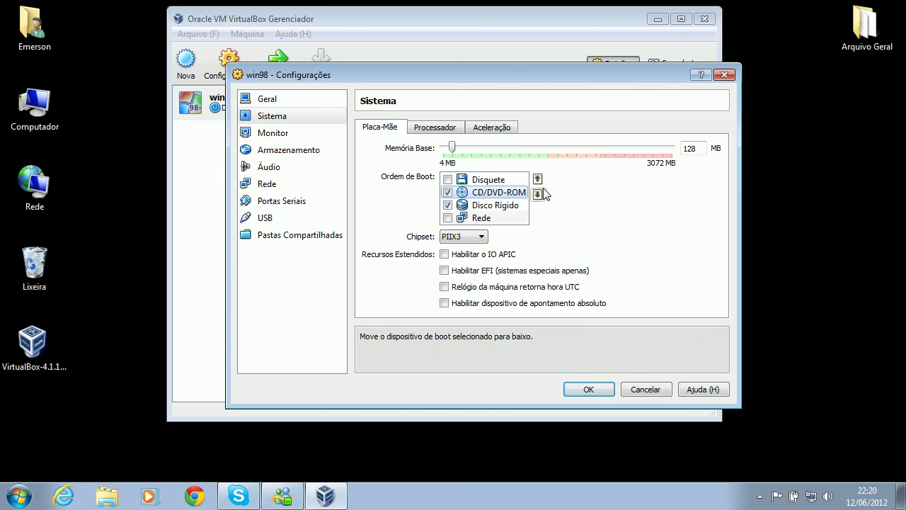
pyautogui.click(537, 179)
pyautogui.click(520, 206)
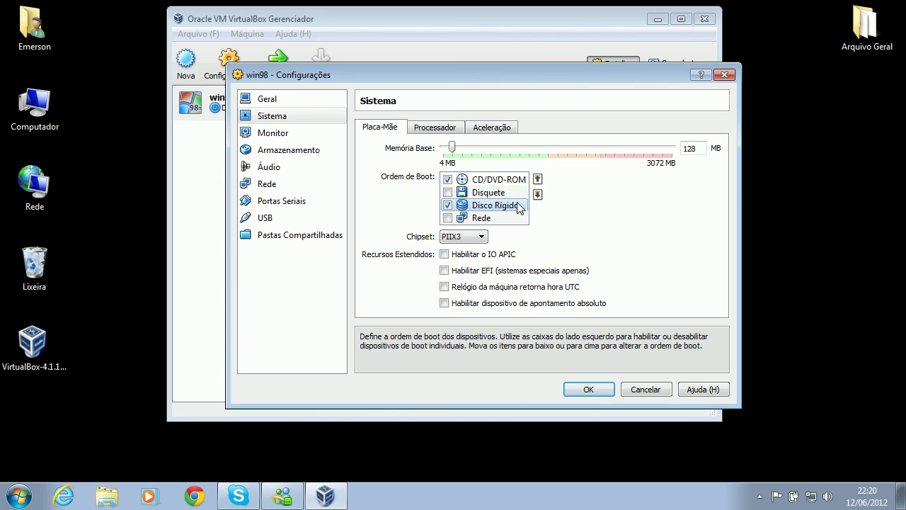
pyautogui.click(536, 181)
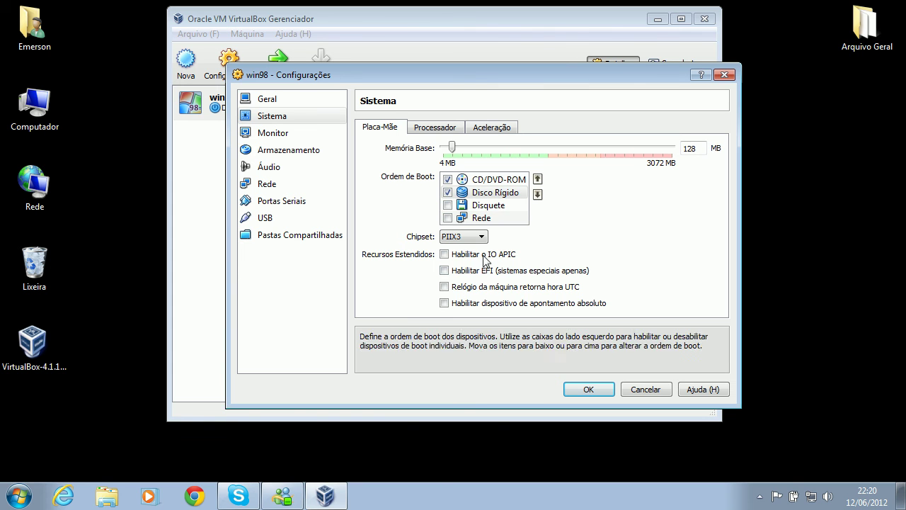
# In the win98 storage settings, assign host drive 'E:' to the empty CD/DVD drive on the IDE controller.
pyautogui.click(282, 135)
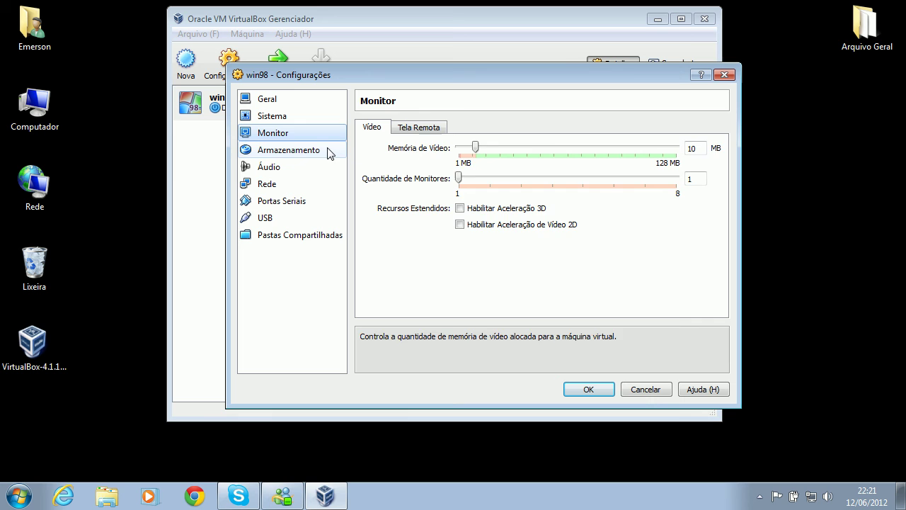
pyautogui.click(274, 153)
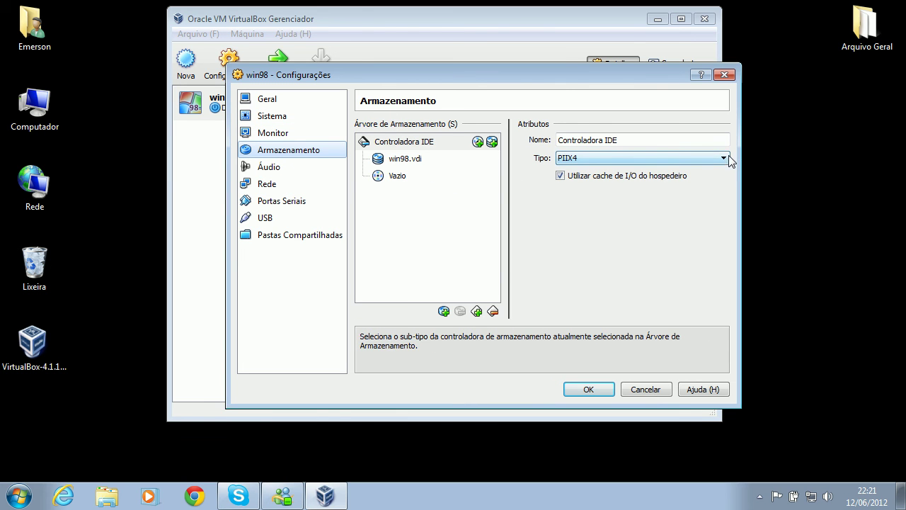
pyautogui.click(403, 174)
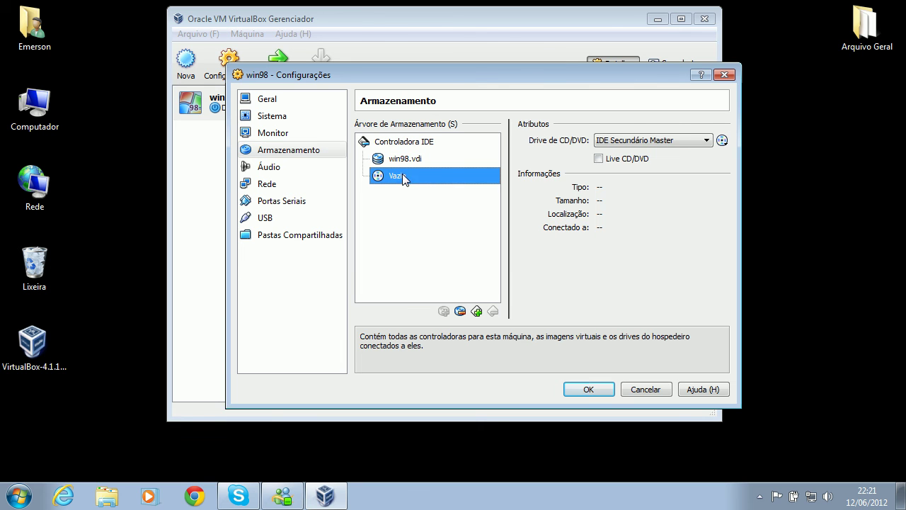
pyautogui.click(722, 141)
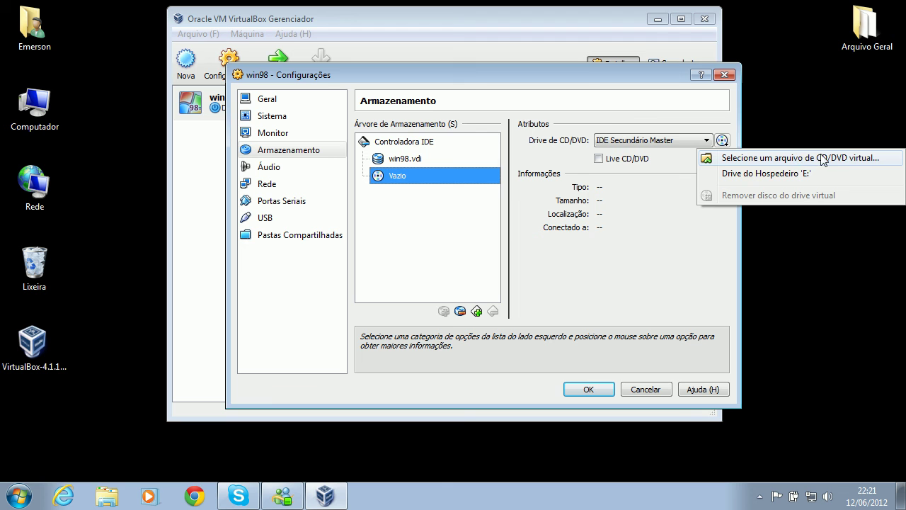
pyautogui.click(748, 175)
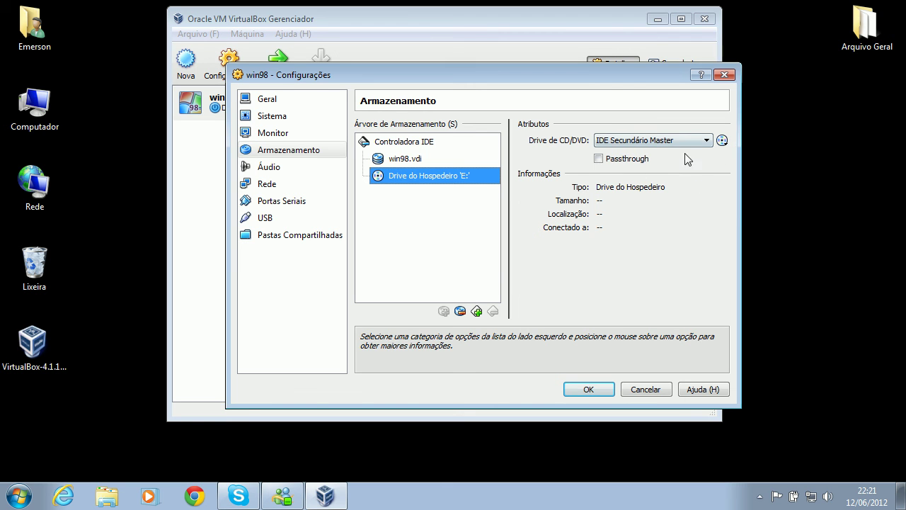
# Check the host's DVD-RW drive letter in Windows Explorer's Computador view and return to the virtual machine settings.
pyautogui.doubleClick(48, 109)
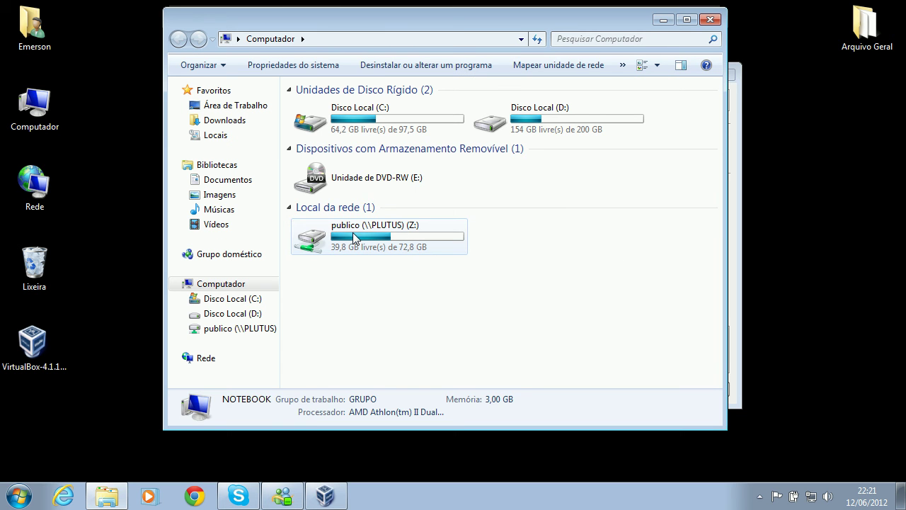
pyautogui.click(361, 181)
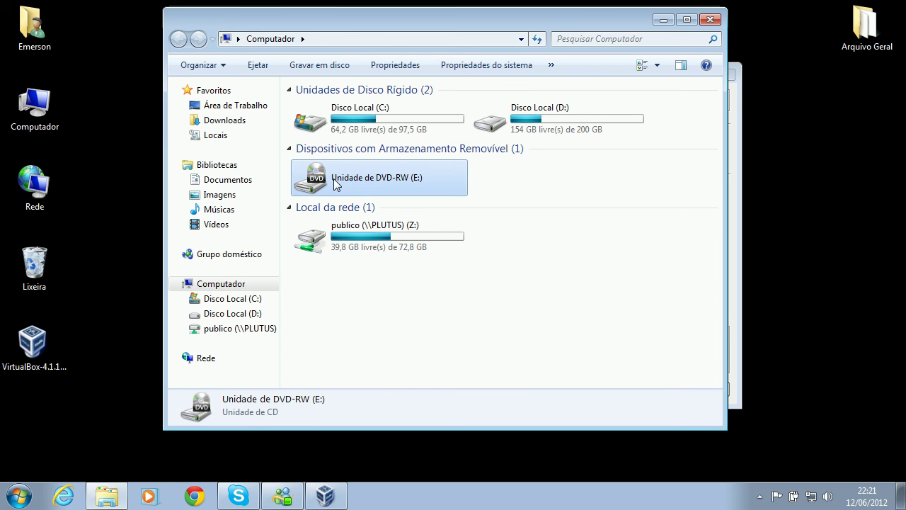
pyautogui.click(710, 19)
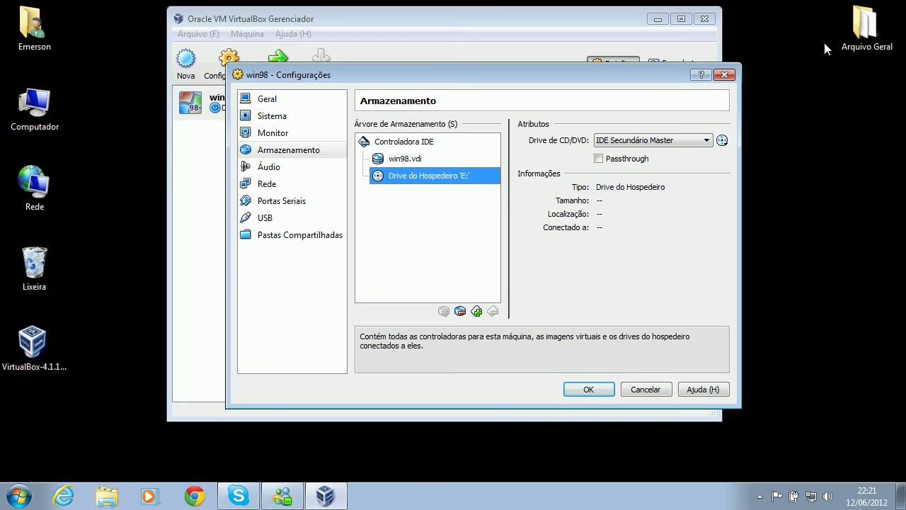
# Reselect host drive 'E:' as the disc source for the win98 CD/DVD drive on IDE Secundário Master.
pyautogui.click(722, 140)
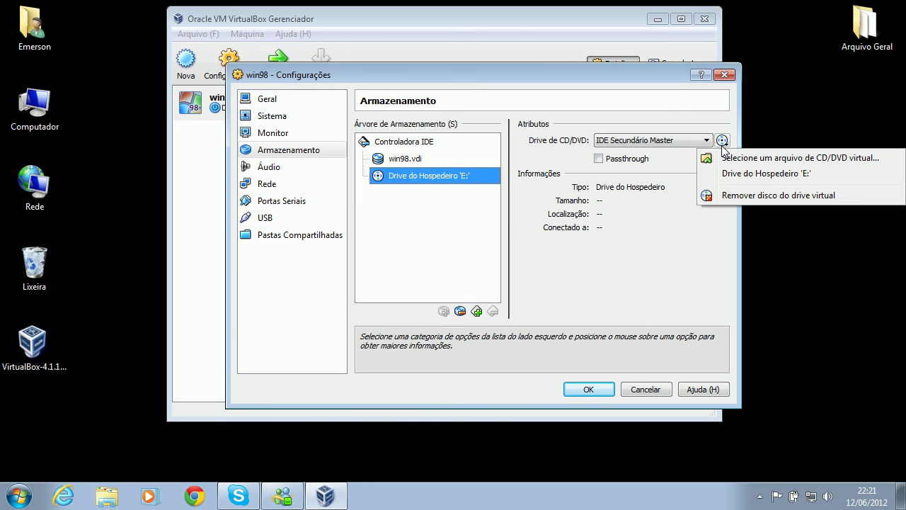
pyautogui.click(768, 177)
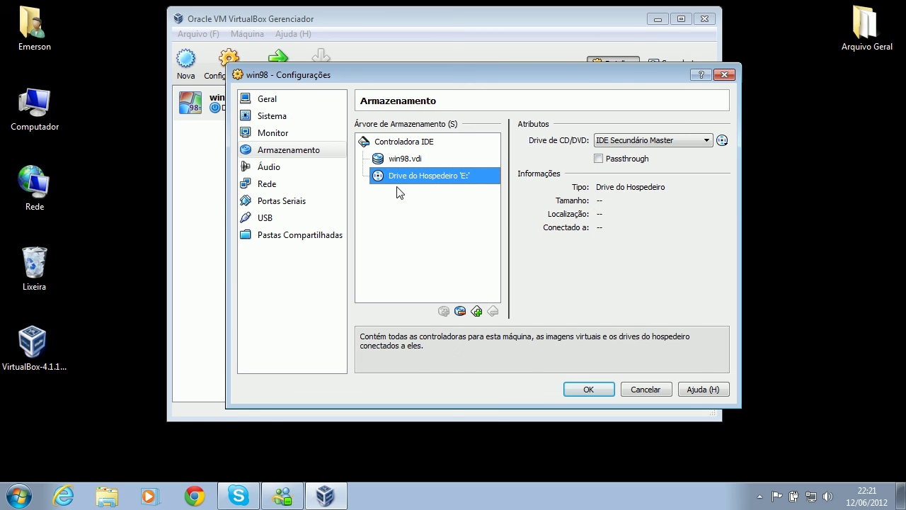
pyautogui.click(720, 139)
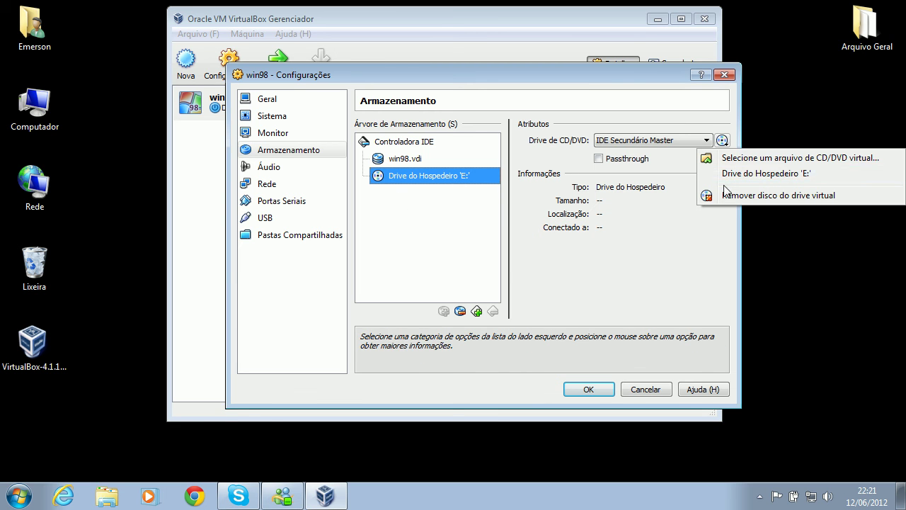
pyautogui.click(763, 174)
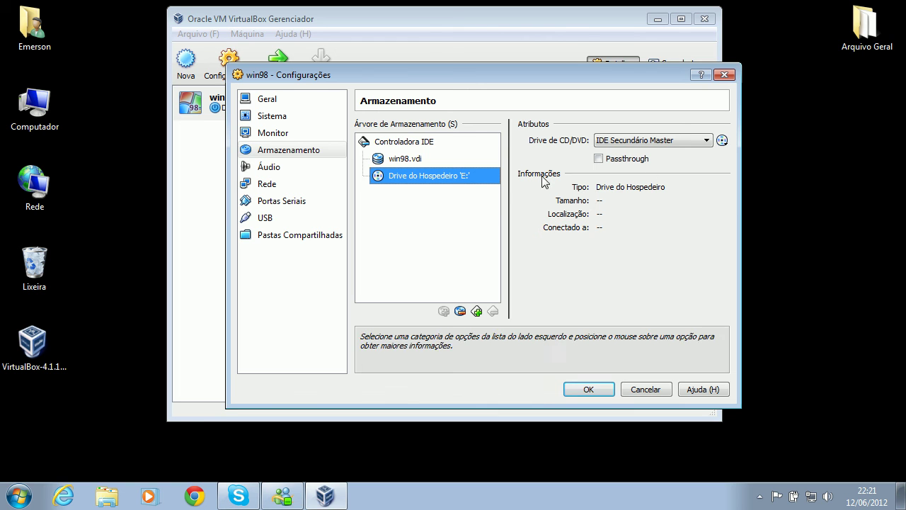
# Review the audio settings and set network Adaptador 1 of win98 to connect through 'Placa em modo Bridge'.
pyautogui.click(269, 167)
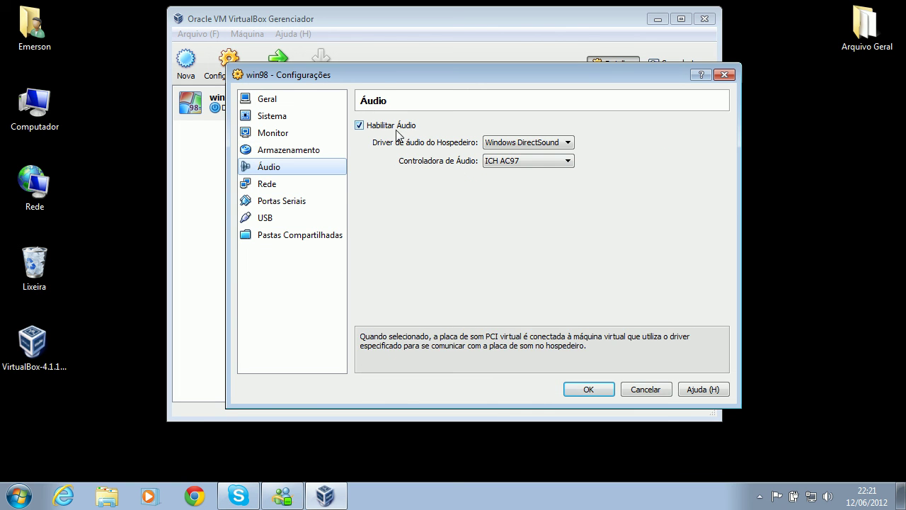
pyautogui.click(276, 187)
pyautogui.click(496, 165)
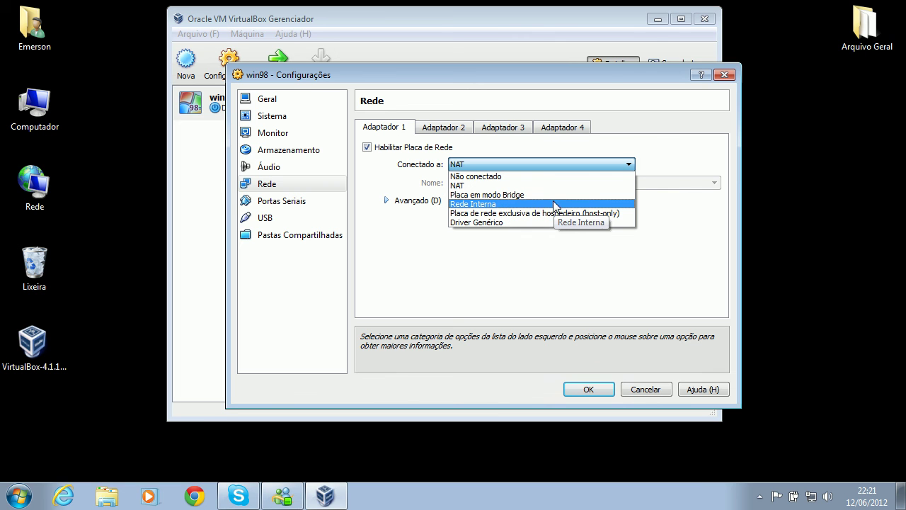
pyautogui.click(482, 195)
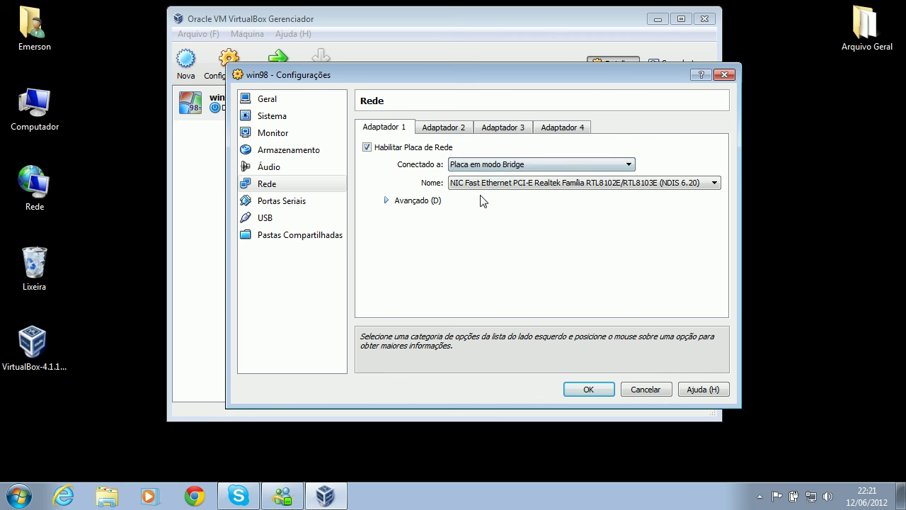
# Look through the settings of network adapters 2, 3 and 4, and return to Adaptador 1.
pyautogui.click(449, 128)
pyautogui.click(516, 127)
pyautogui.click(562, 127)
pyautogui.click(448, 128)
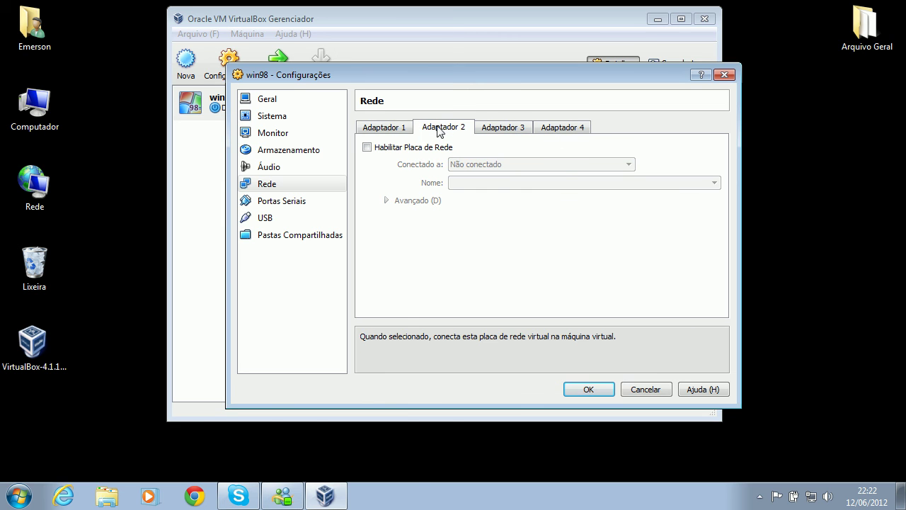
pyautogui.click(404, 128)
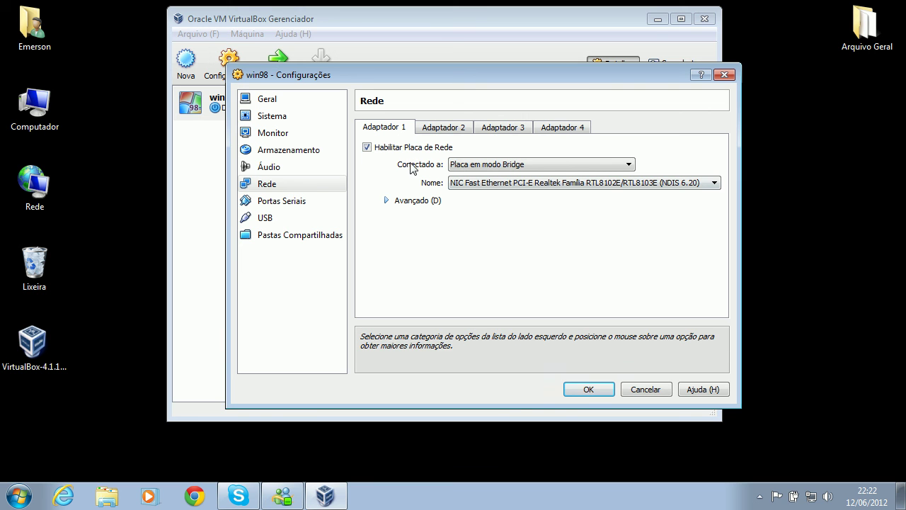
# Review the serial port, USB, shared folder and general settings of win98, and save the machine's configuration.
pyautogui.click(283, 205)
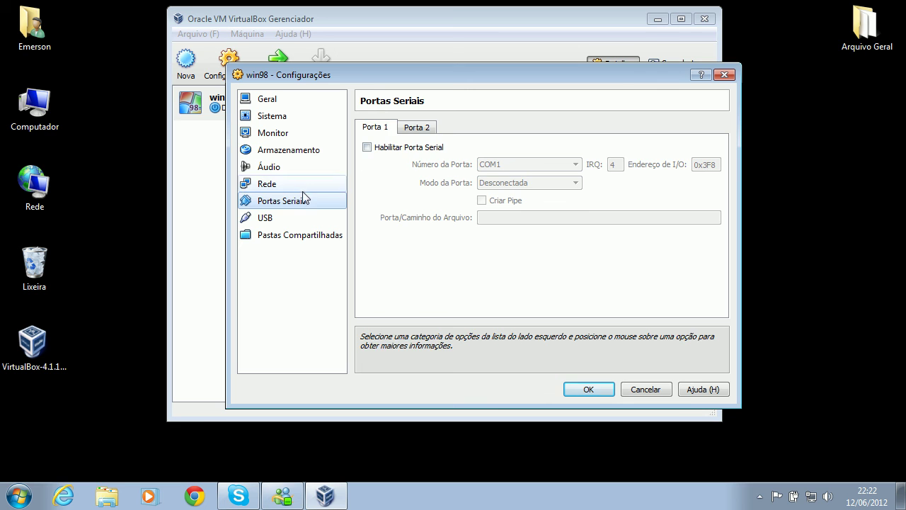
pyautogui.click(269, 220)
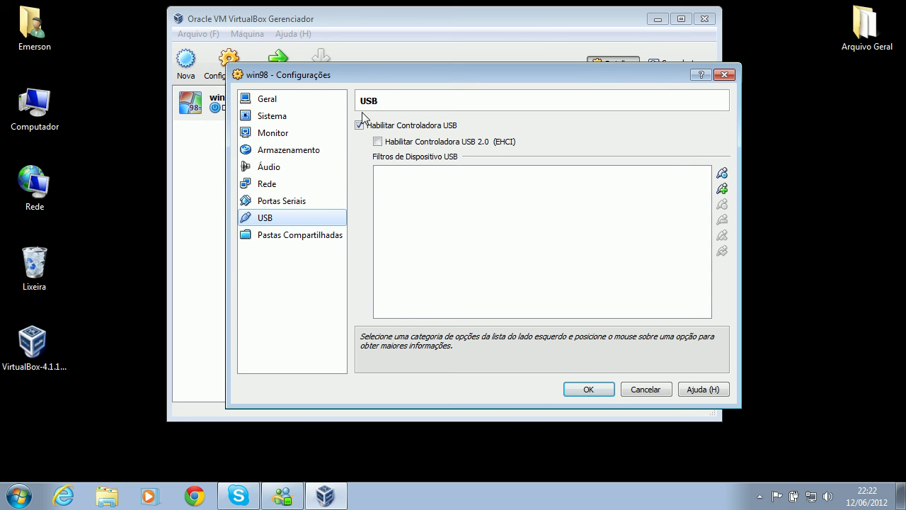
pyautogui.click(294, 236)
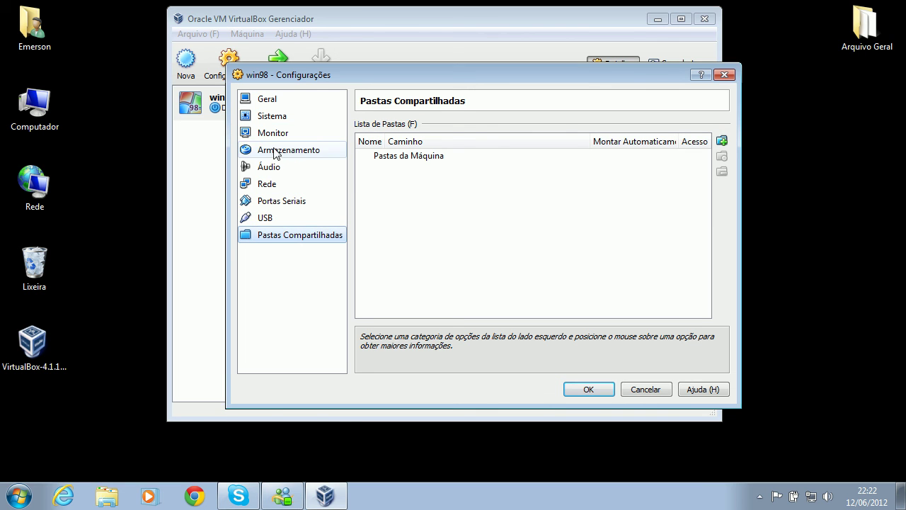
pyautogui.click(264, 101)
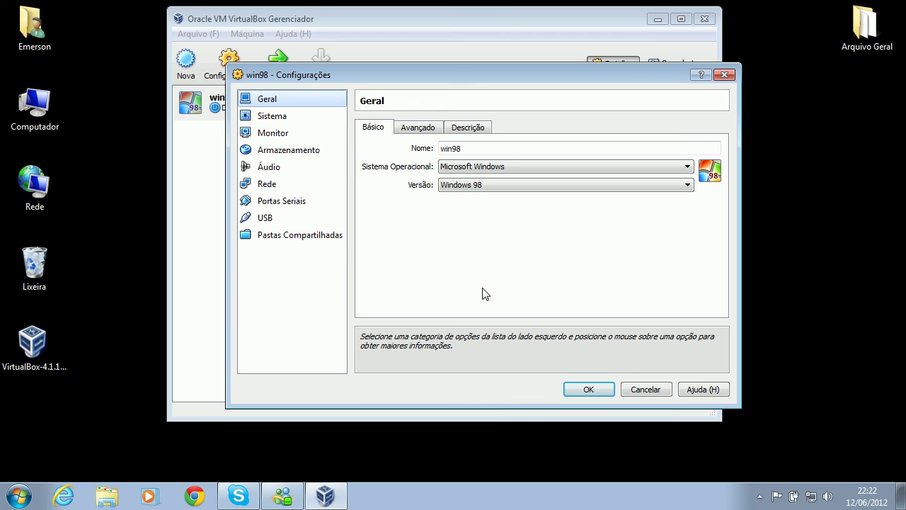
pyautogui.click(597, 394)
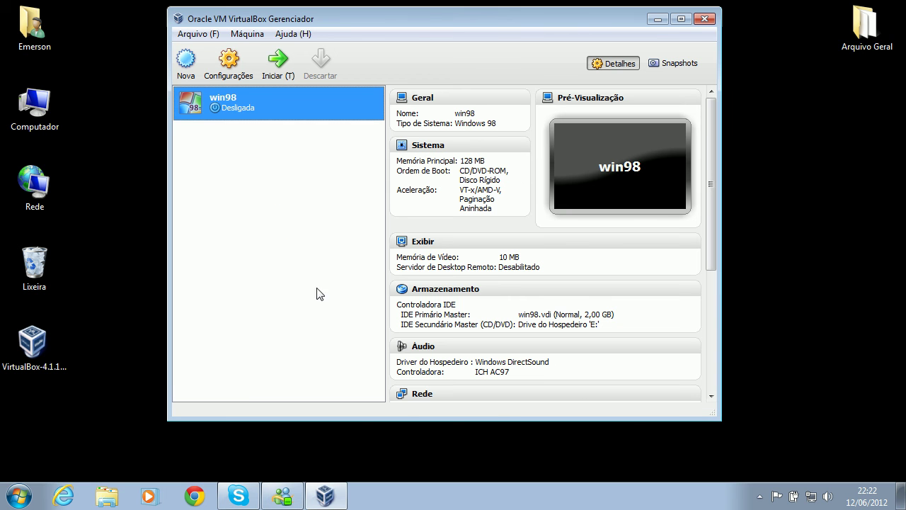